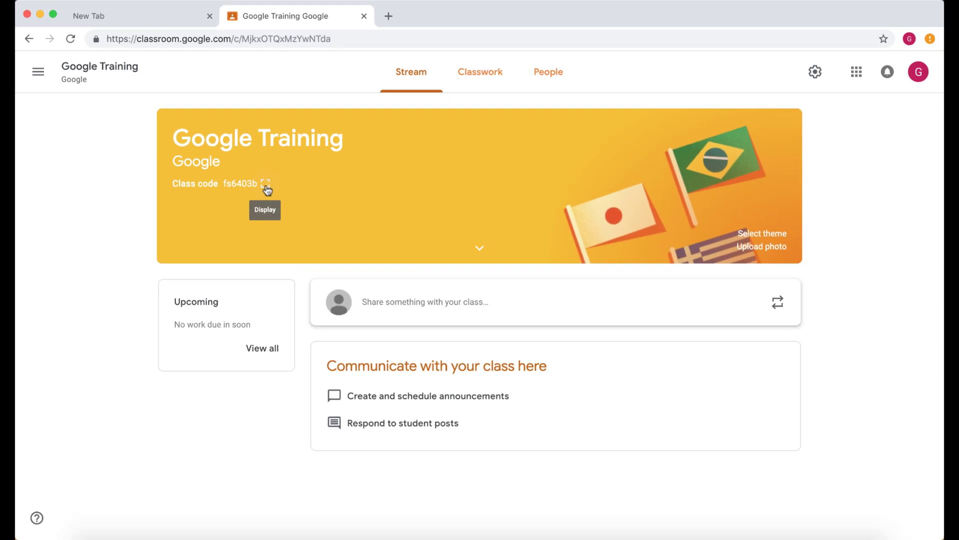
Show the Google Training class code full screen, close it, then expand and collapse the Subject/Room details
left_click(265, 185)
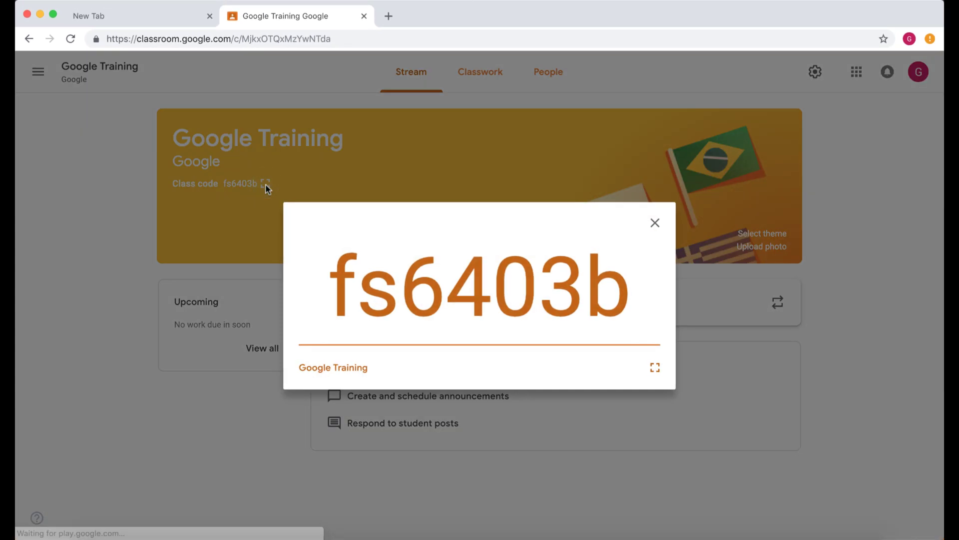
left_click(656, 371)
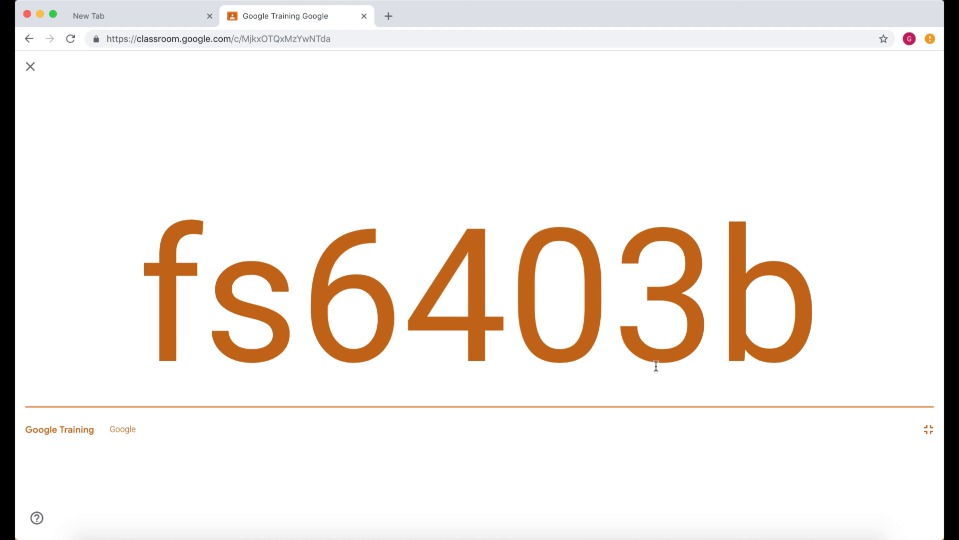
left_click(927, 428)
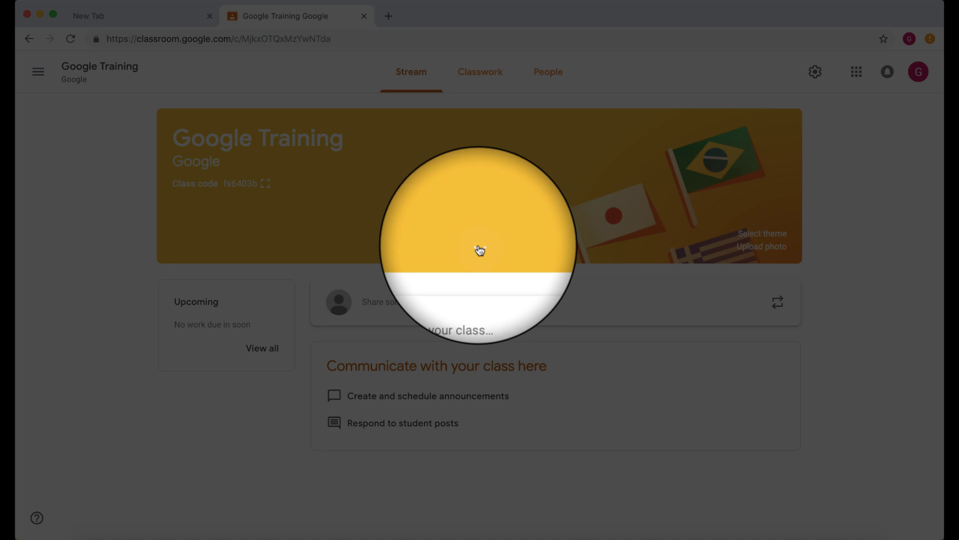
left_click(478, 247)
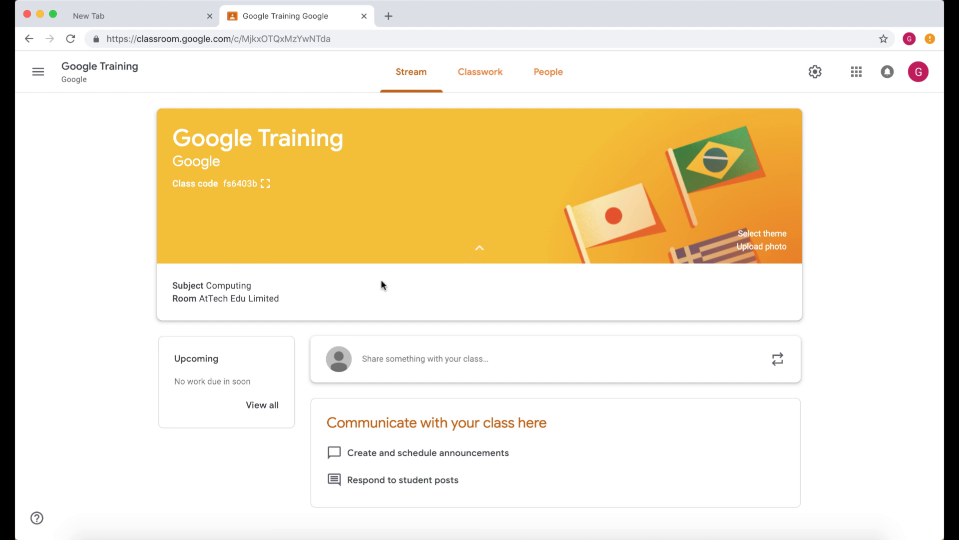
left_click(478, 248)
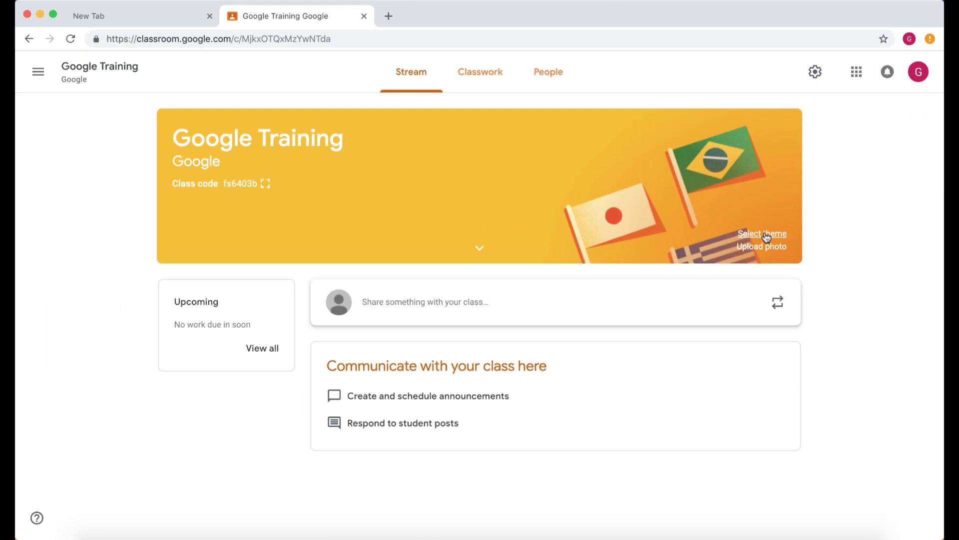
Close the theme gallery without picking a theme, then switch tabs to end on the Classroom page Test class
left_click(766, 235)
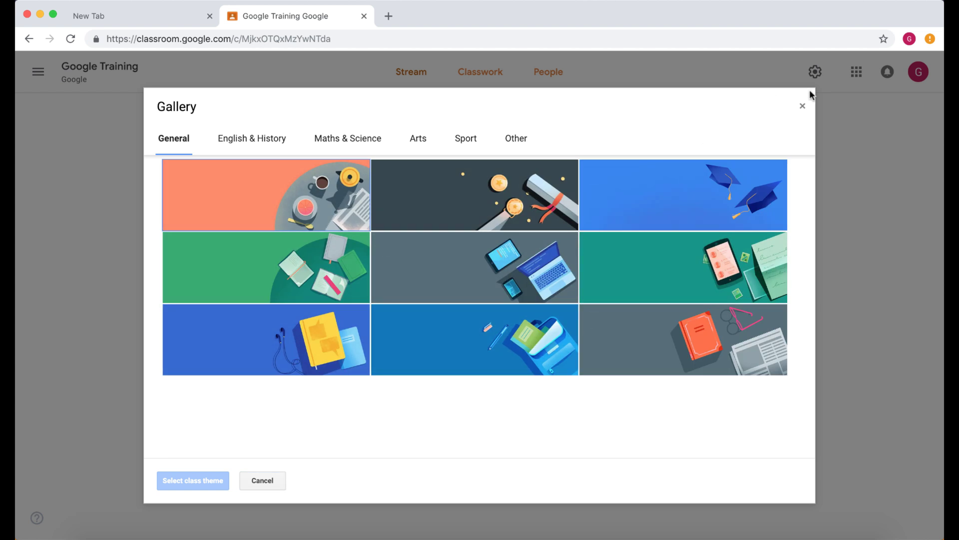
left_click(802, 106)
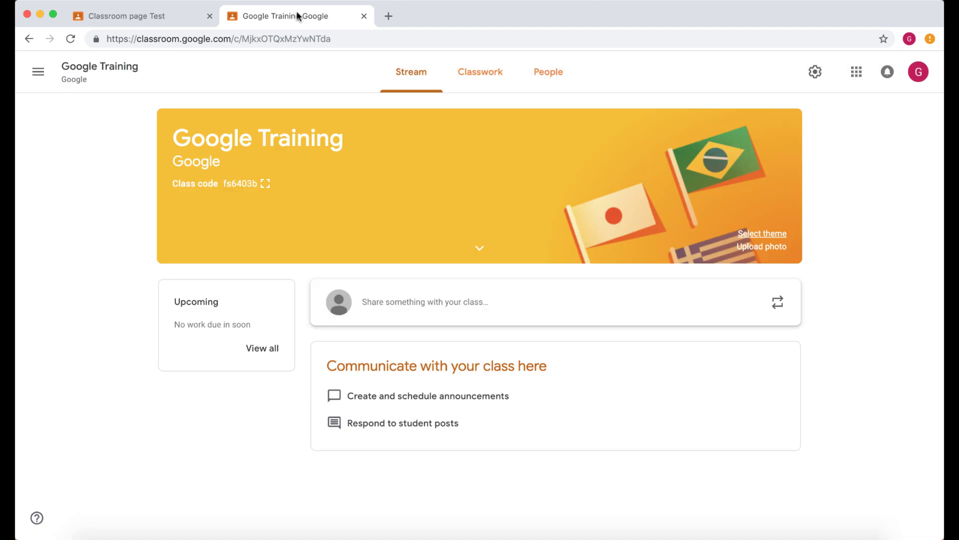
left_click(139, 16)
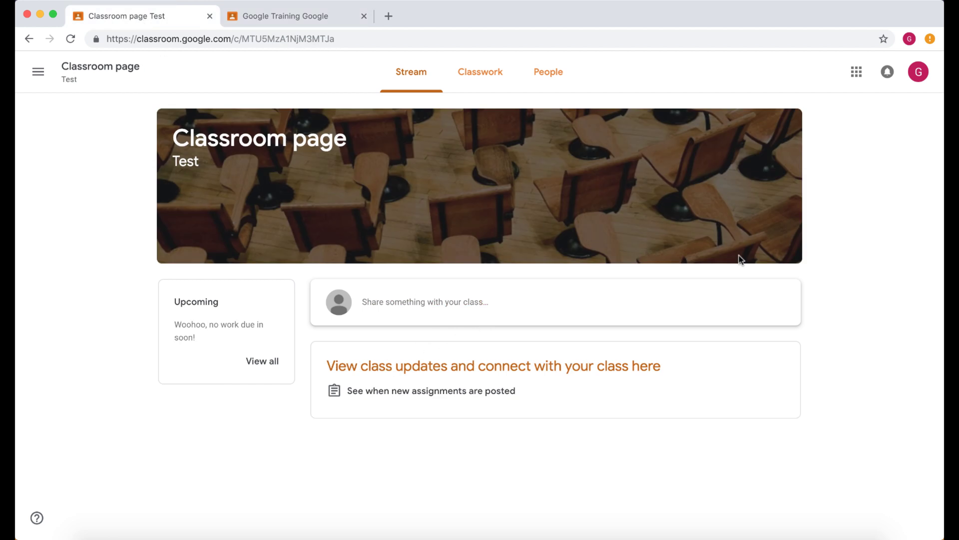
left_click(307, 17)
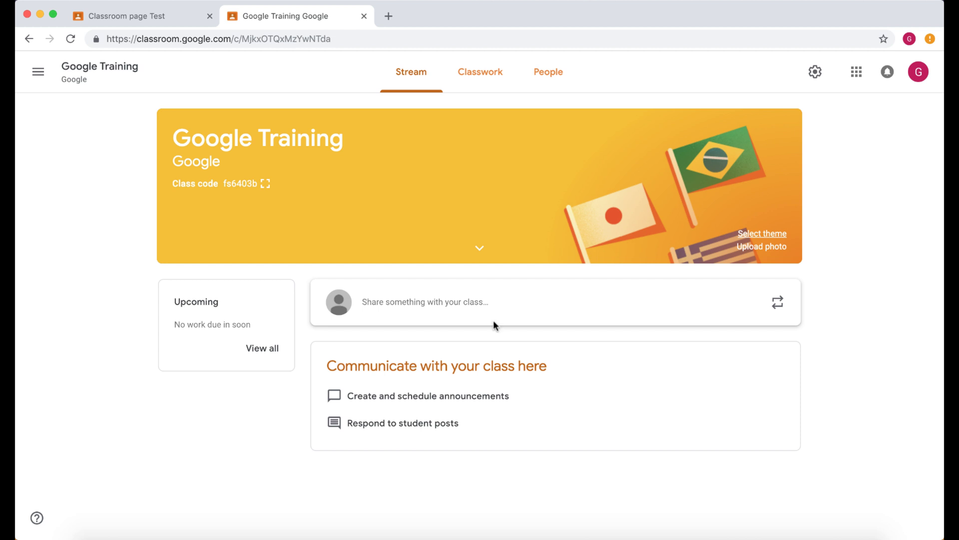
left_click(160, 18)
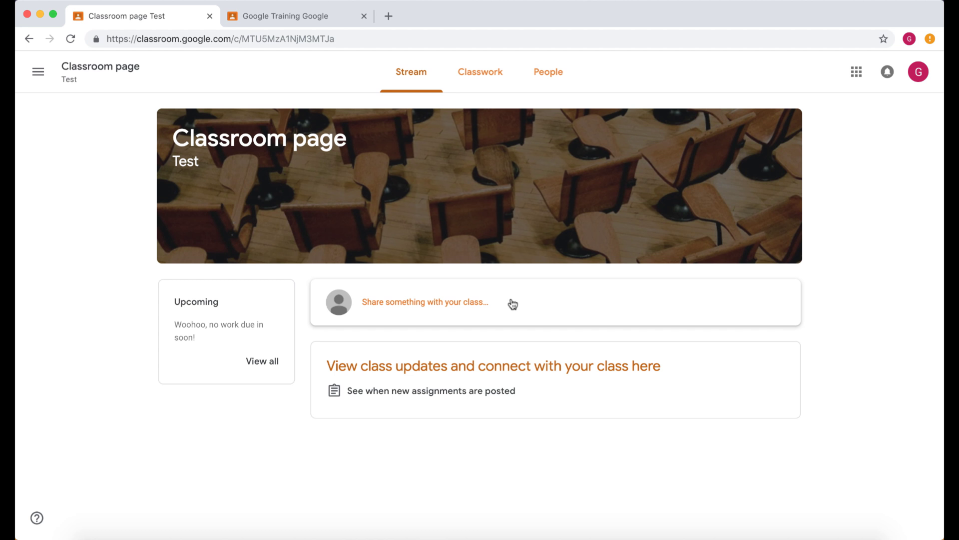
left_click(300, 16)
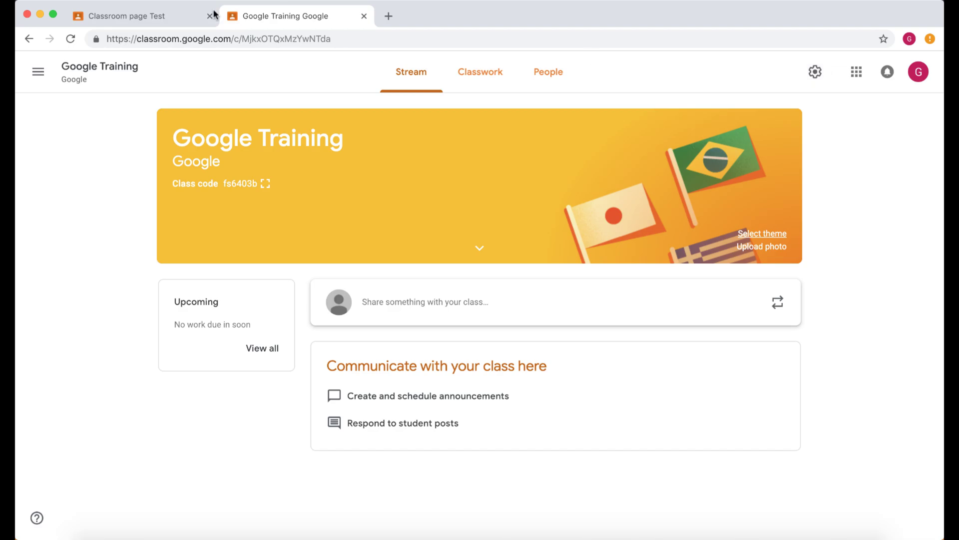
left_click(176, 20)
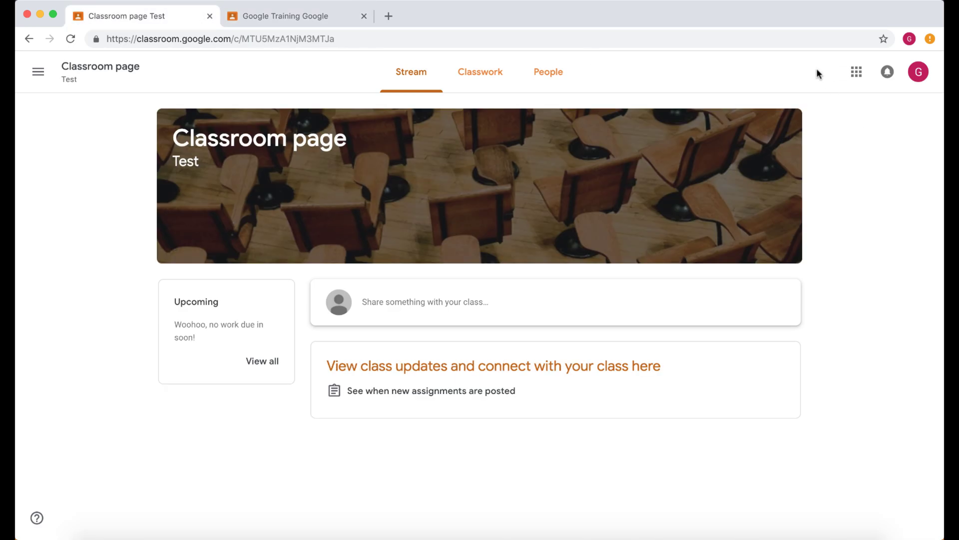
In Google Training's class settings, set Stream to 'Only teachers can post or comment' and save
left_click(298, 18)
left_click(814, 70)
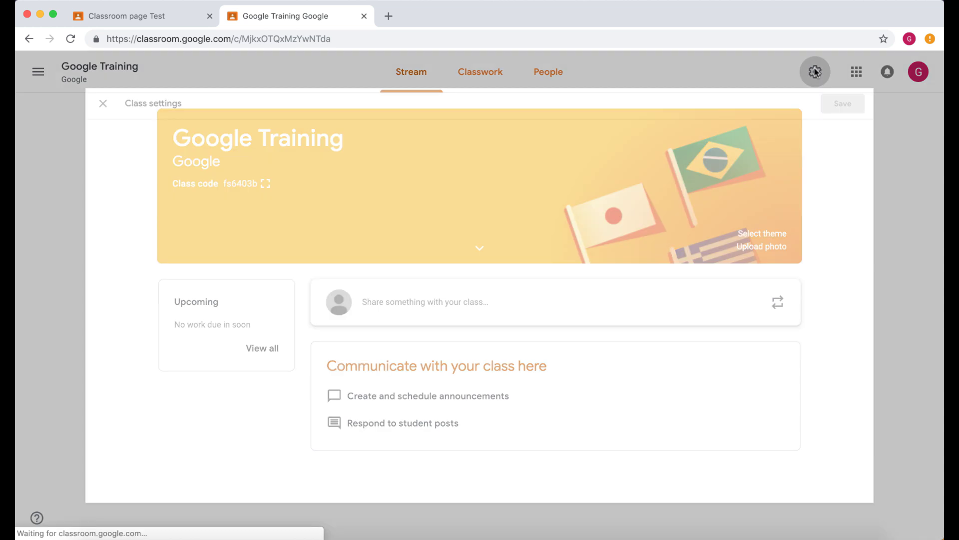
scroll(543, 293, "down", 1)
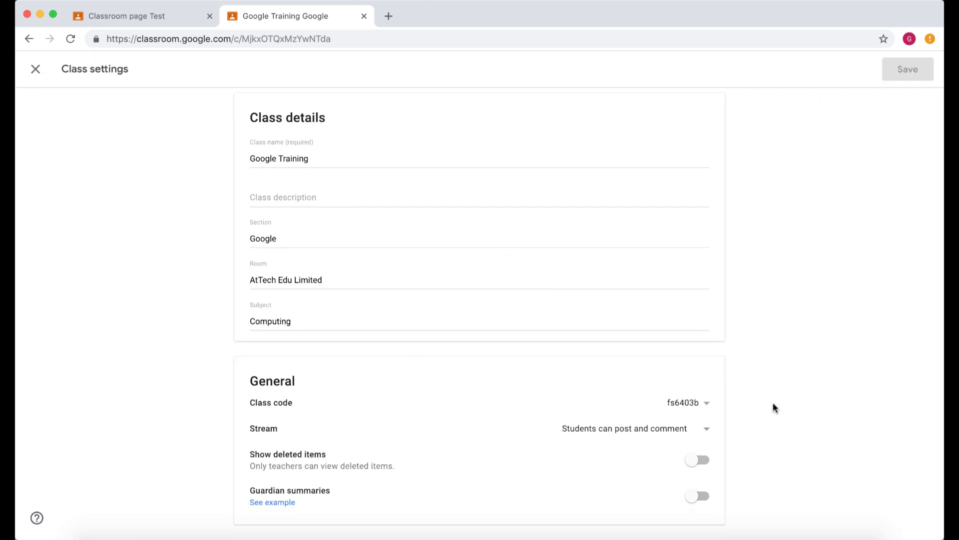
left_click(706, 403)
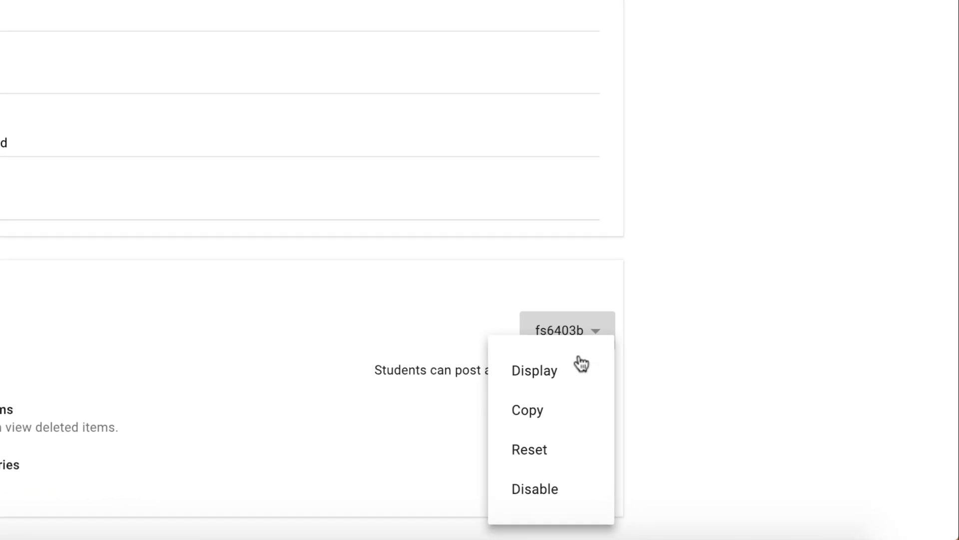
left_click(738, 301)
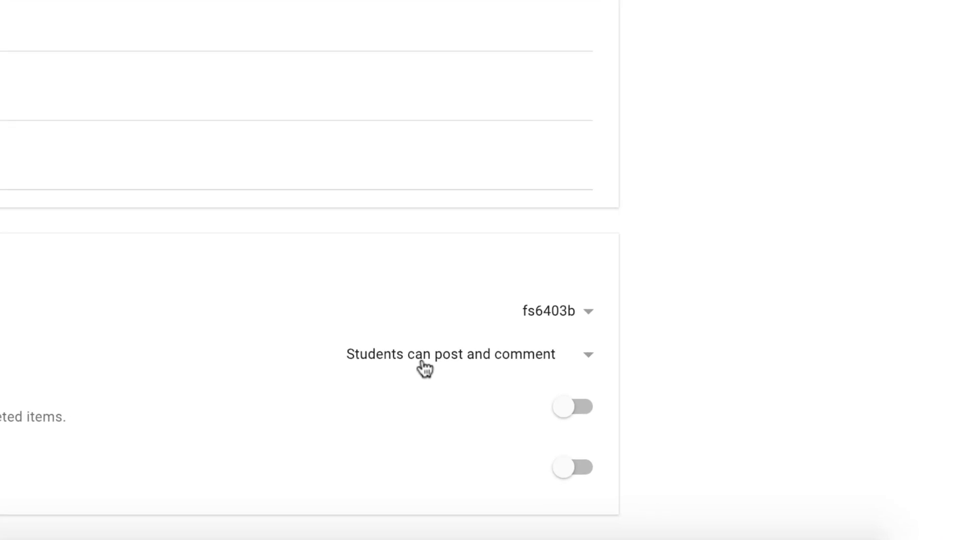
left_click(594, 358)
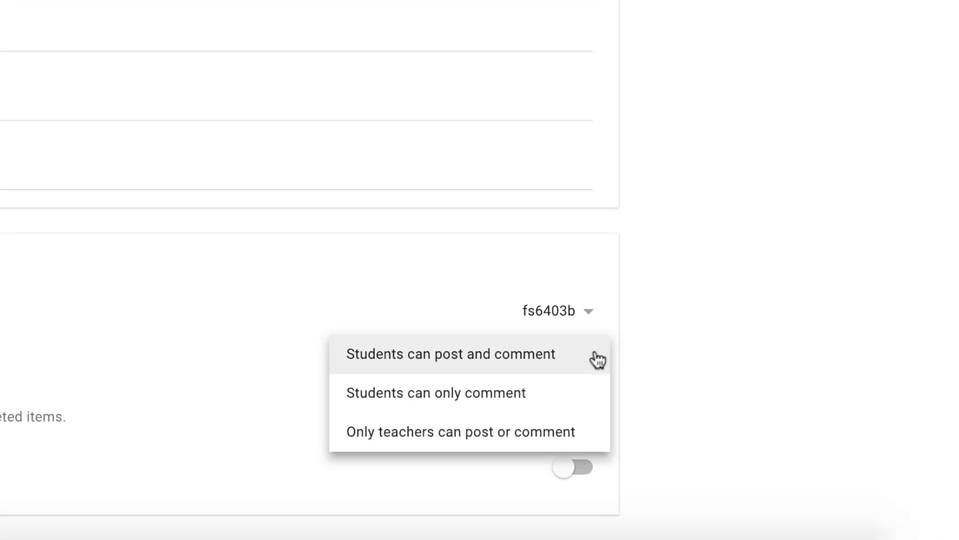
left_click(475, 434)
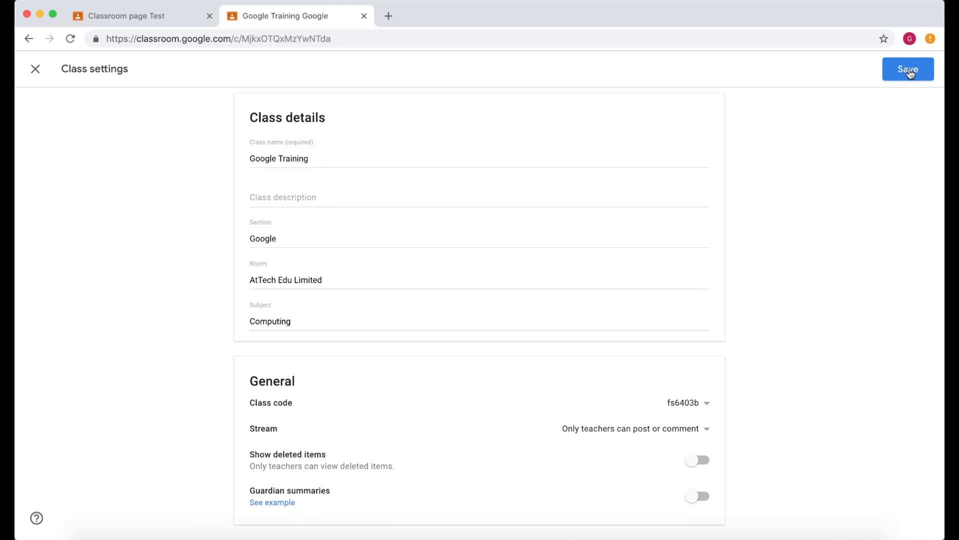
left_click(910, 70)
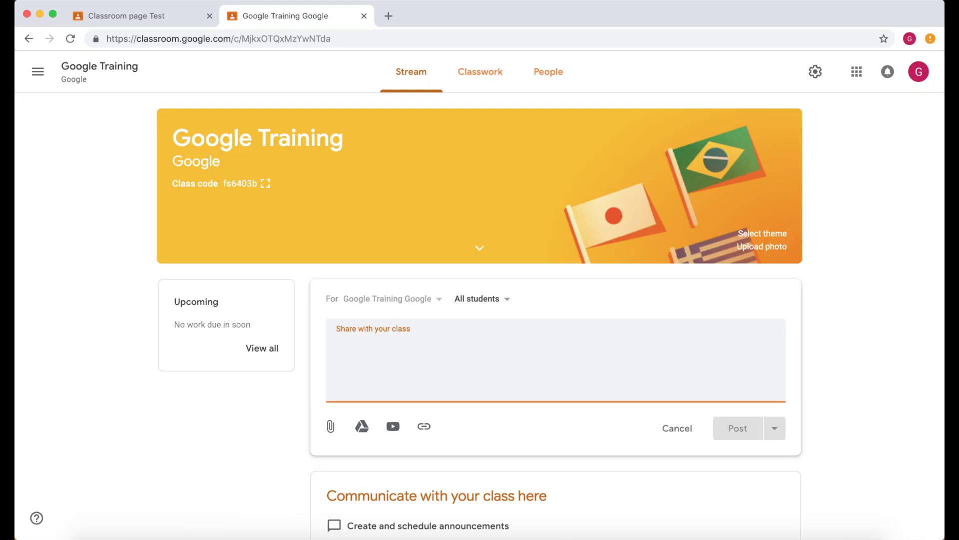
Post the announcement 'Welcome to the classroom.' to All students from the Post dropdown
type("Wel")
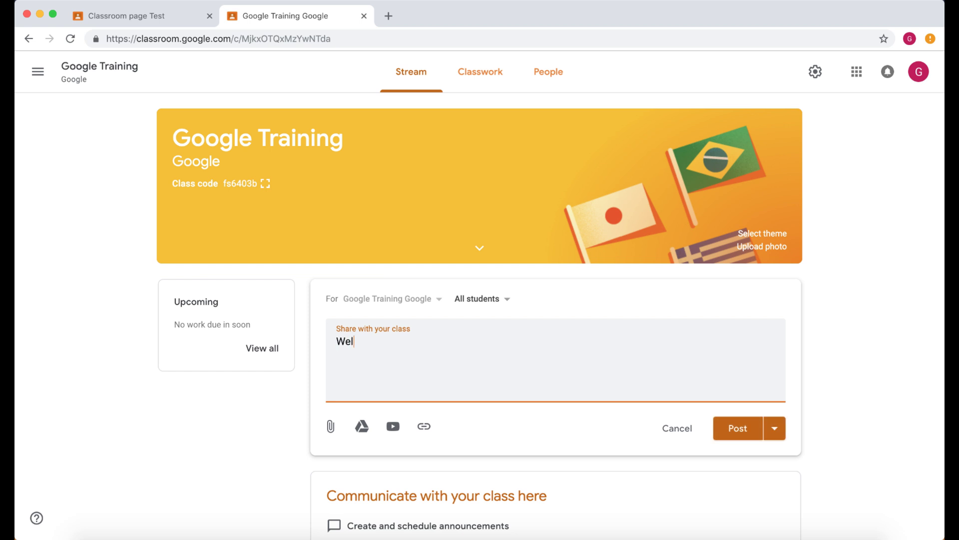
type("come to the classroom.")
left_click(511, 302)
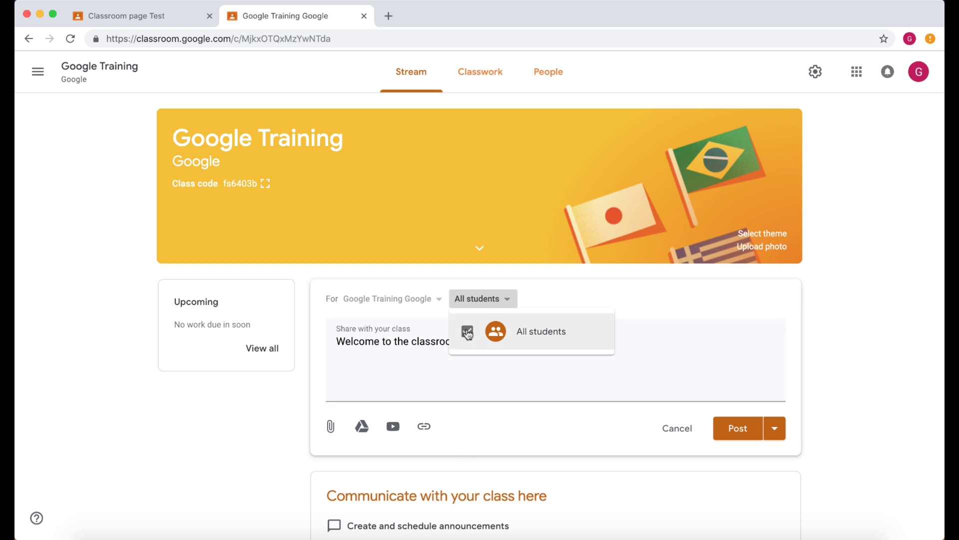
left_click(470, 427)
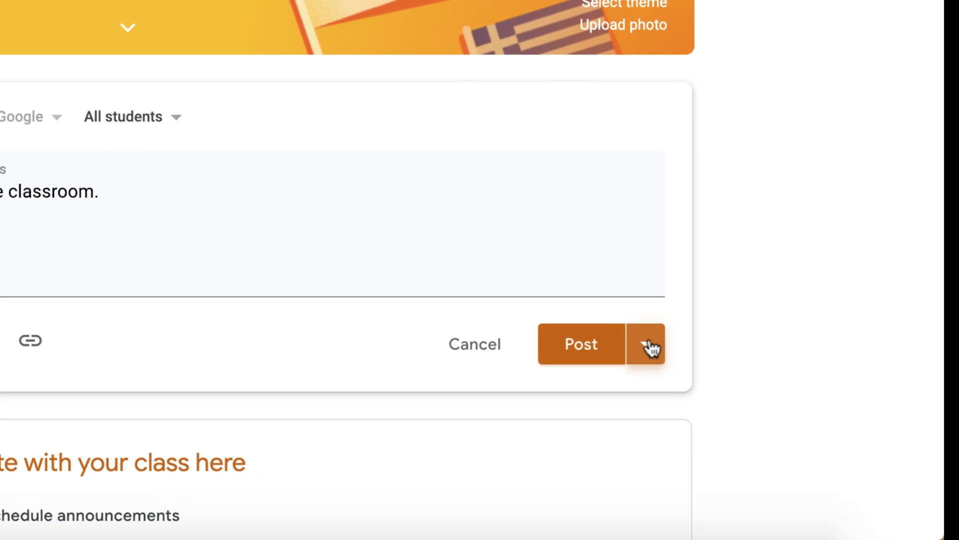
left_click(648, 344)
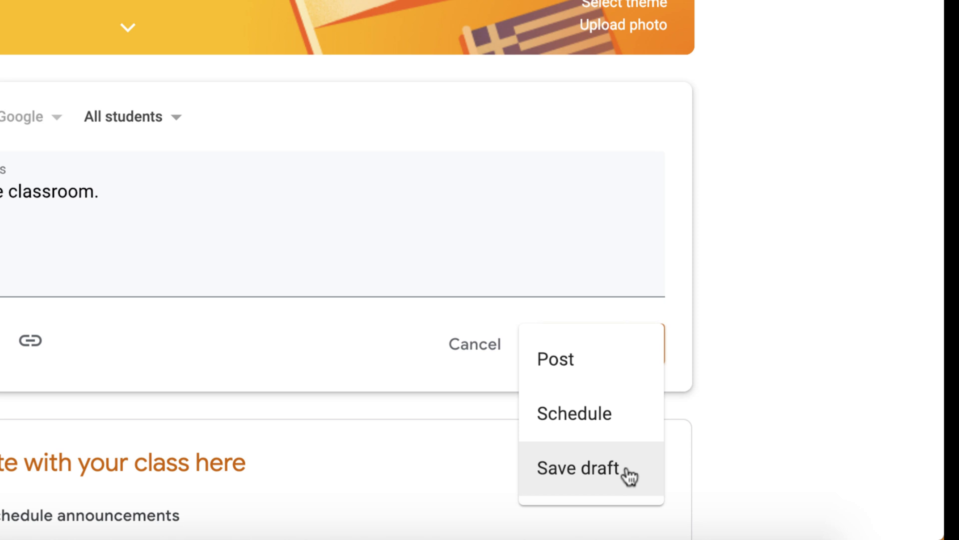
left_click(606, 363)
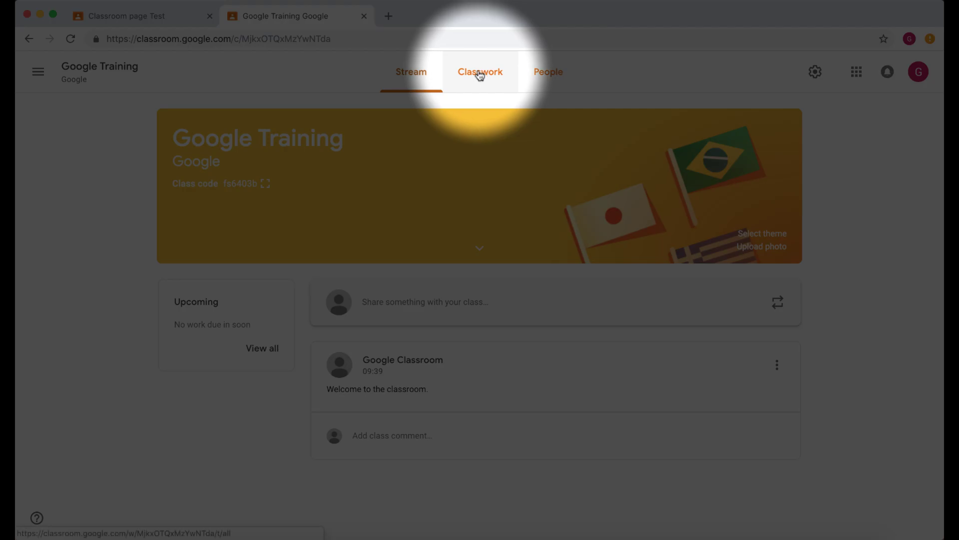
Look through the Classwork Create menu options, then move to the People page
left_click(479, 74)
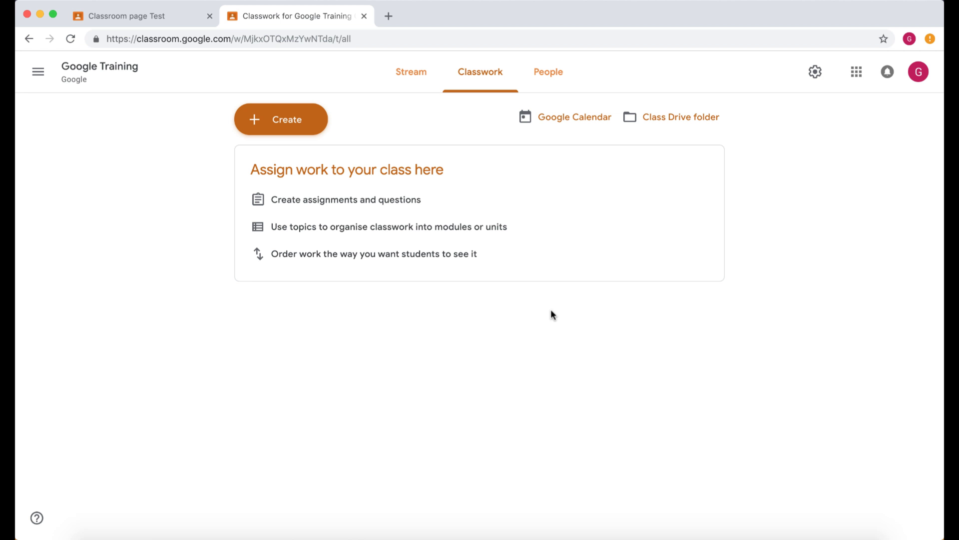
left_click(278, 119)
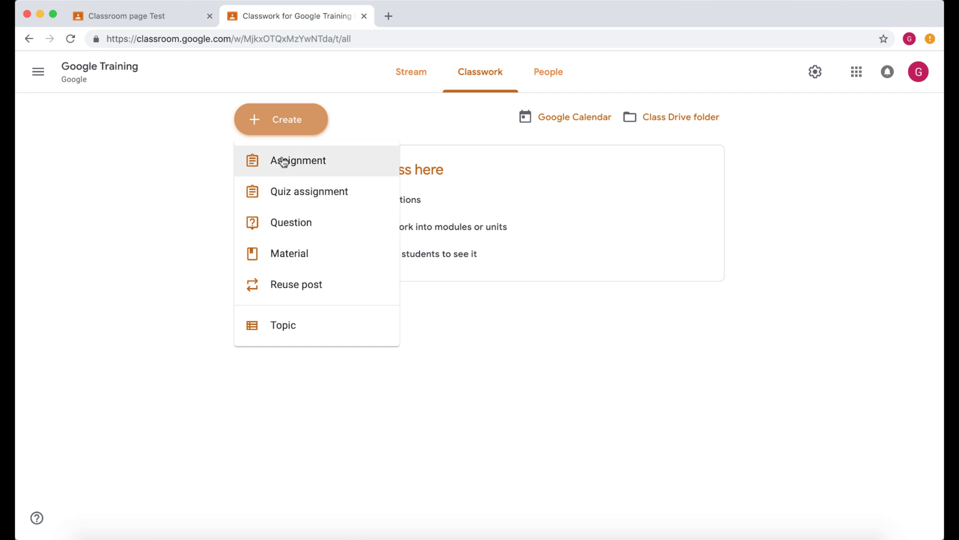
left_click(549, 74)
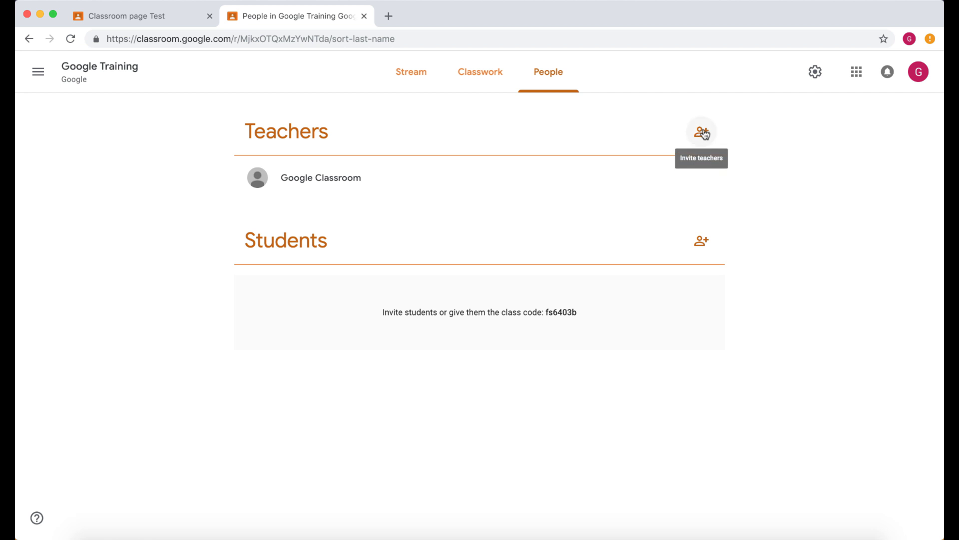
Cancel the Invite teachers dialog and open the Invite students dialog instead
left_click(704, 134)
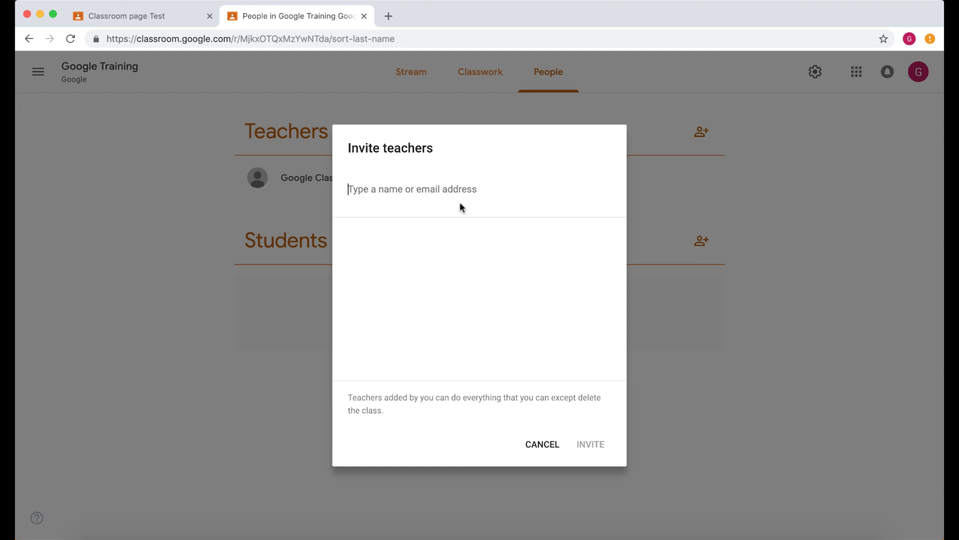
left_click(547, 448)
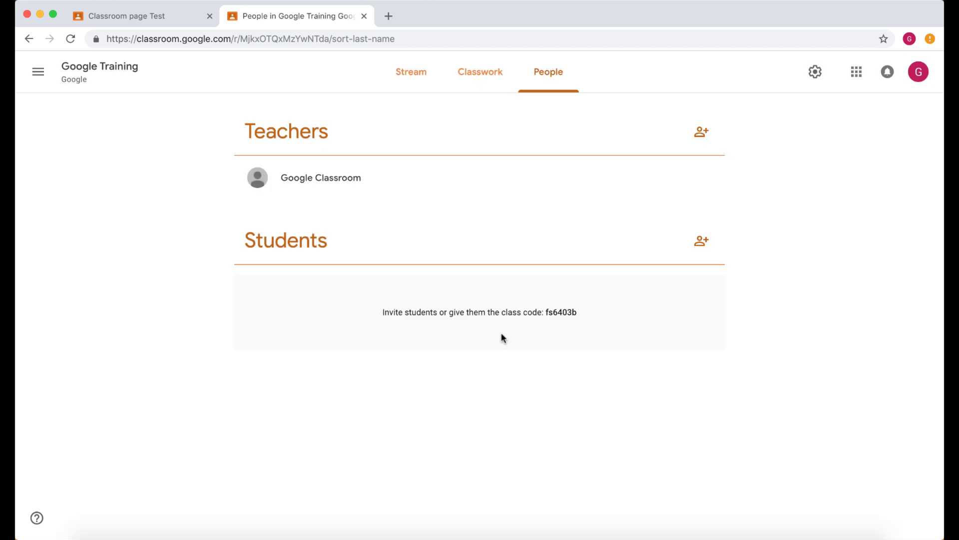
left_click(705, 243)
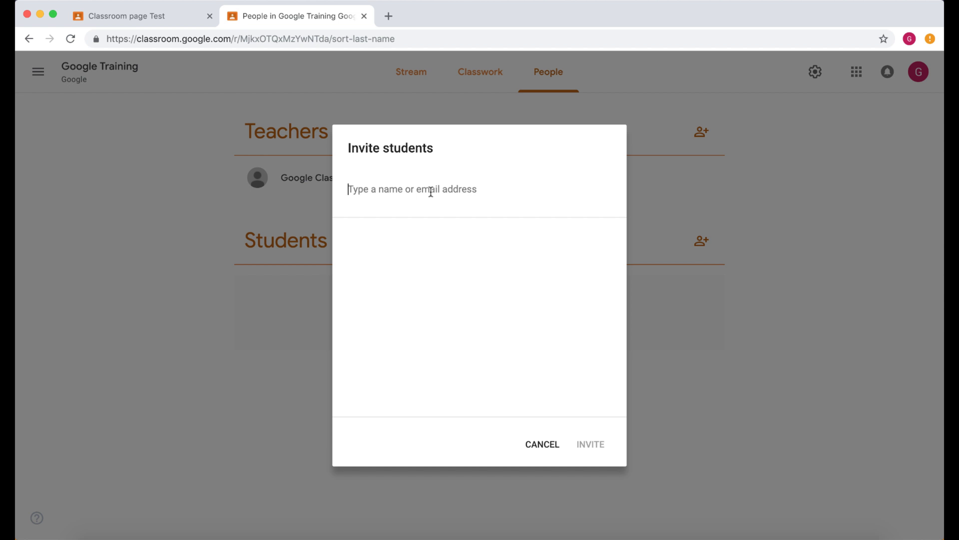
From the Classroom page Test tab, use the side menu to reach the Courses page
left_click(141, 16)
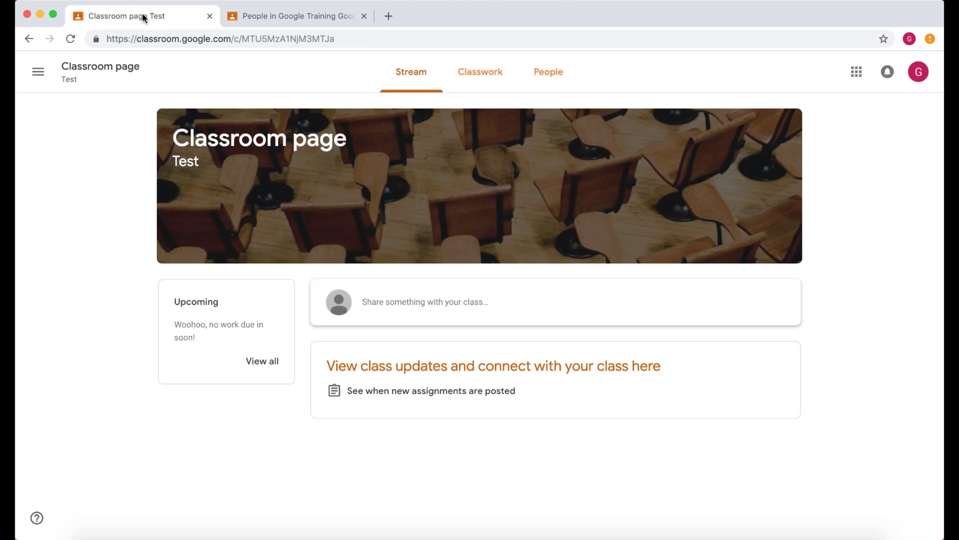
left_click(45, 67)
left_click(103, 80)
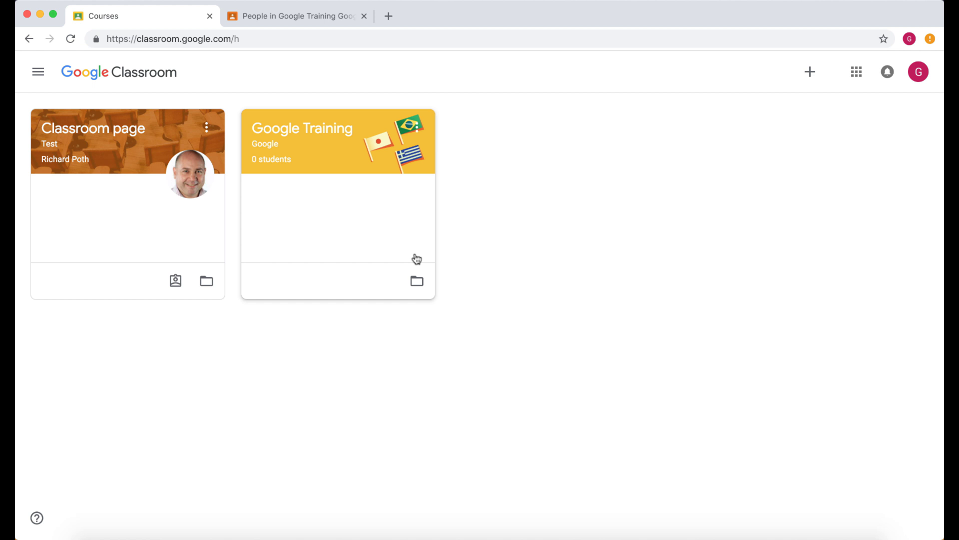
Open the Google Training class card to see the welcome announcement on its Stream
left_click(406, 181)
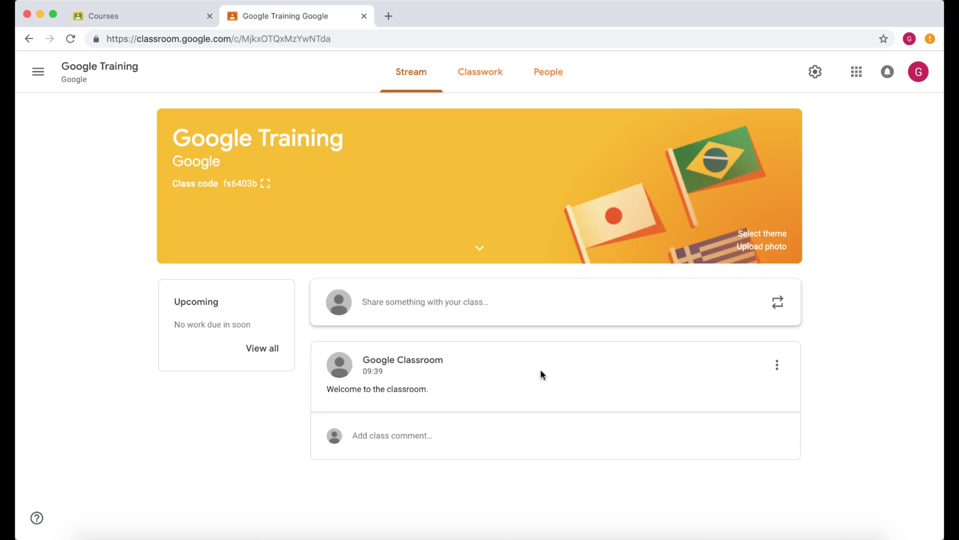